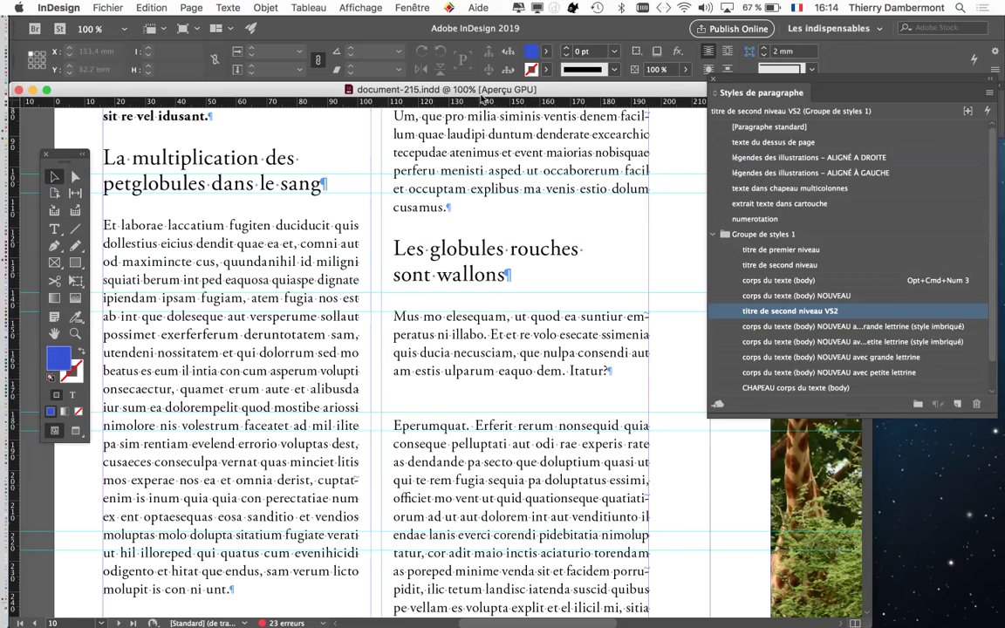
Zoom out to the spread, zoom back in on the left page, and switch to Aperçu mode.
{"action": "key", "text": "ctrl+minus"}
{"action": "key", "text": "ctrl+minus"}
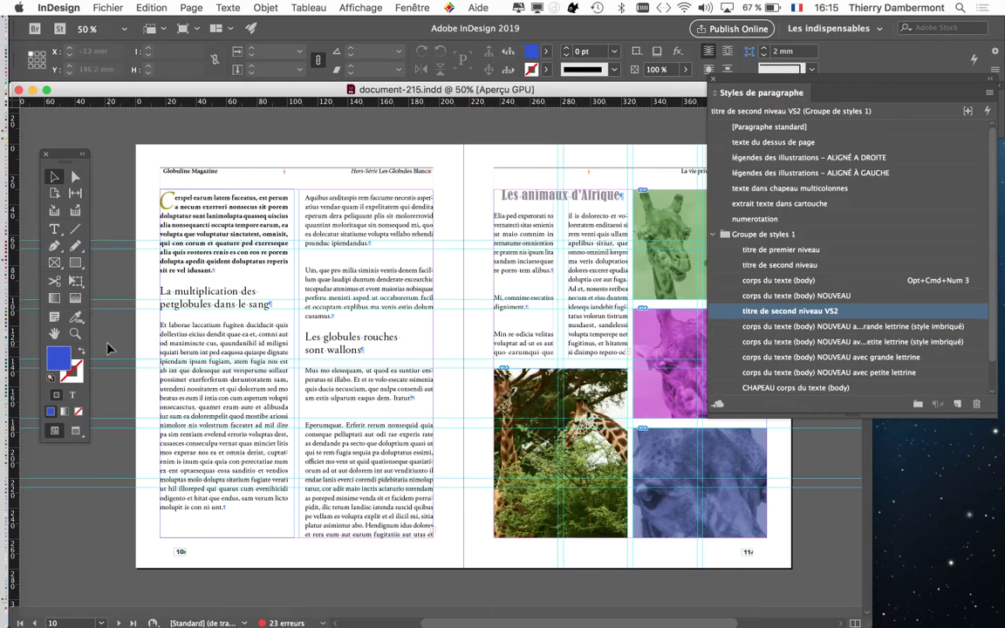
{"action": "key", "text": "ctrl+plus"}
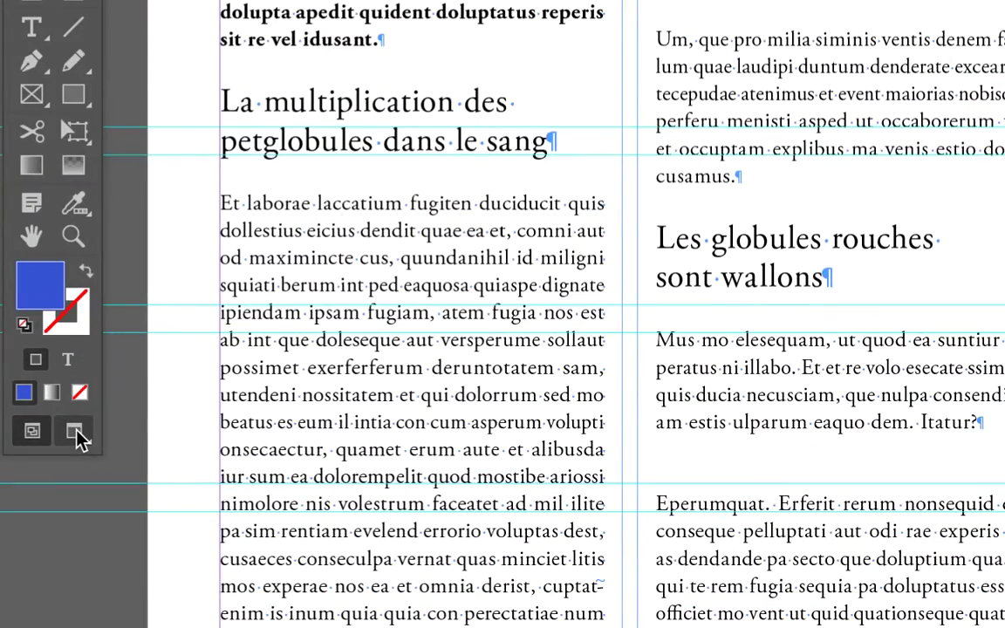
{"action": "left_click", "coordinate": [75, 434]}
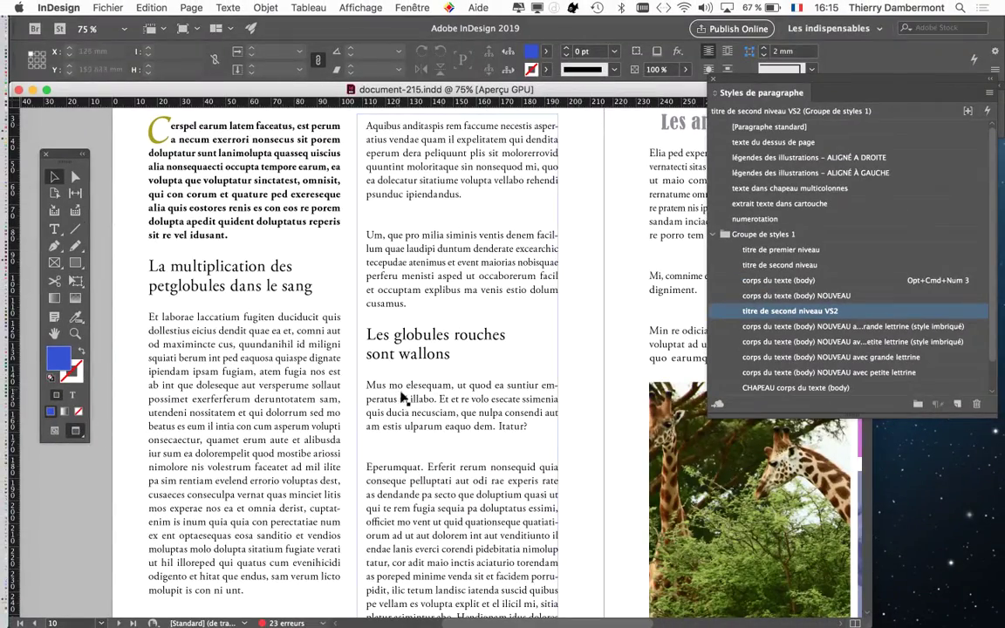
{"action": "scroll", "coordinate": [323, 415], "scroll_direction": "down", "scroll_amount": 1}
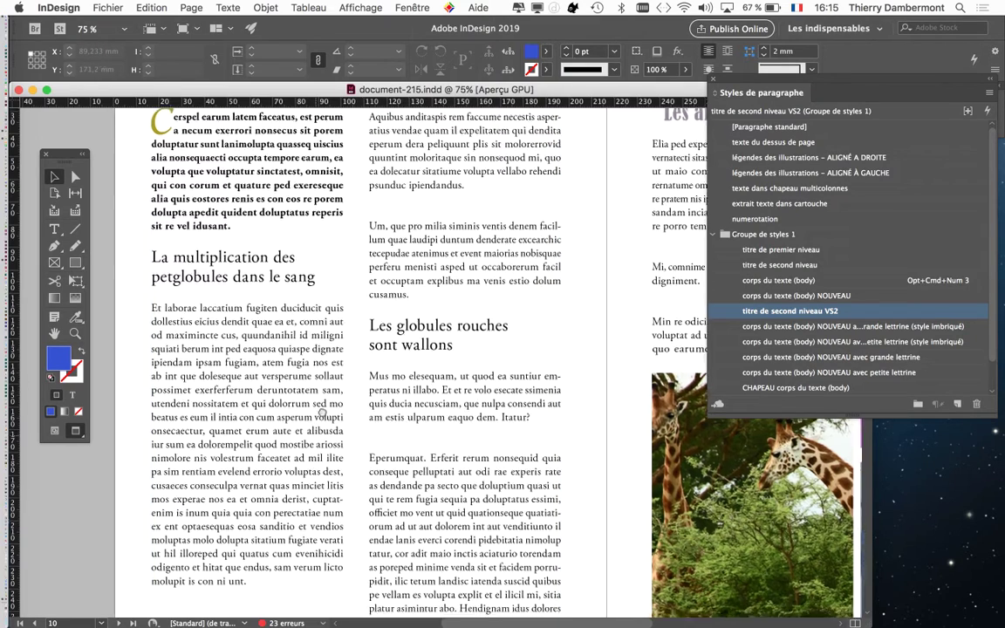
{"action": "scroll", "coordinate": [323, 414], "scroll_direction": "down", "scroll_amount": 5}
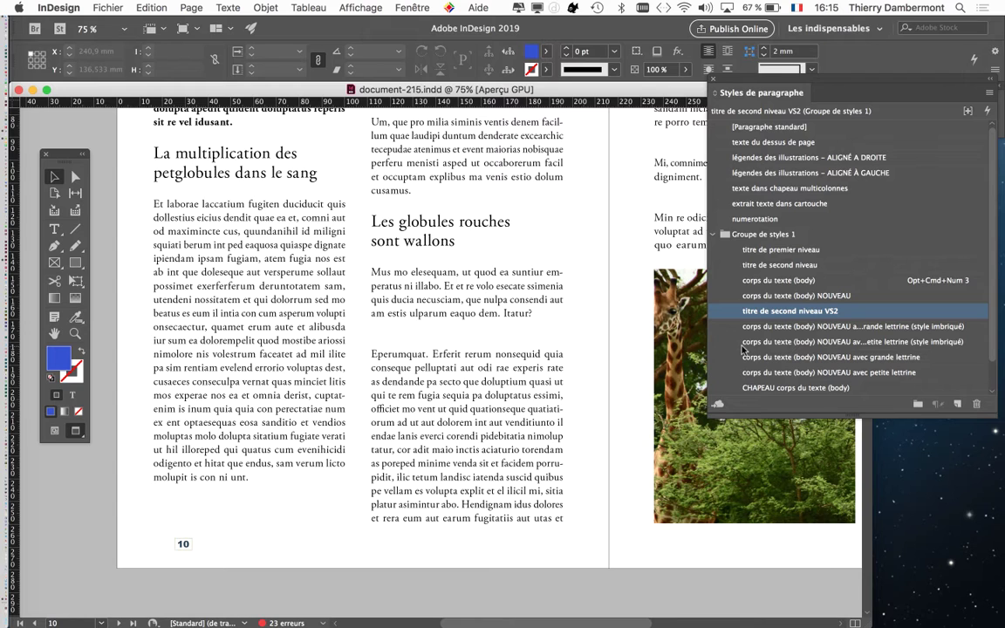
Undock the Styles de paragraphe panel so it floats over the page.
{"action": "left_click_drag", "start_coordinate": [760, 93], "coordinate": [735, 204]}
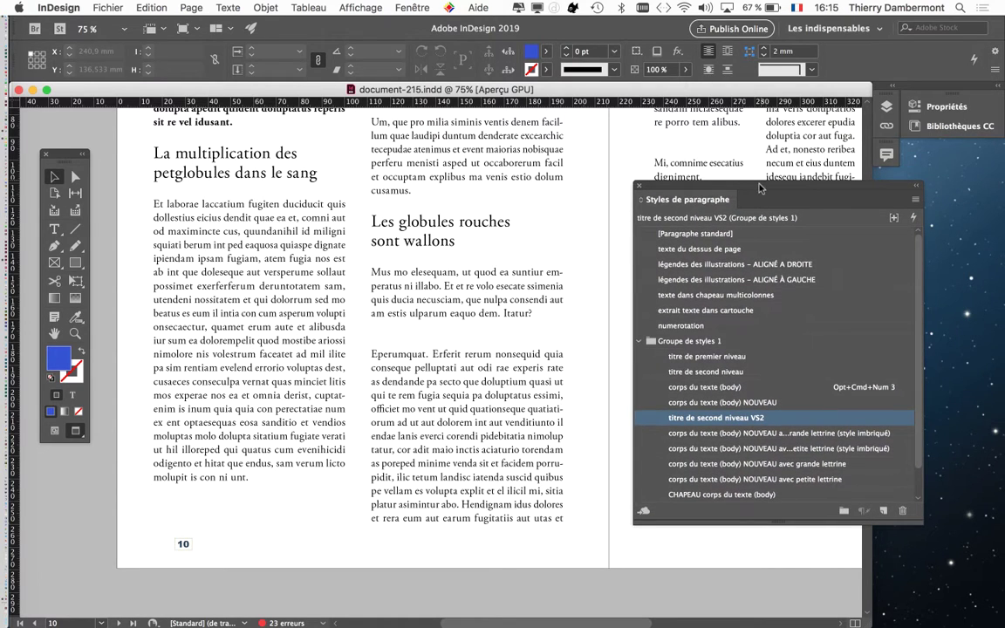
{"action": "left_click_drag", "start_coordinate": [759, 187], "coordinate": [748, 197]}
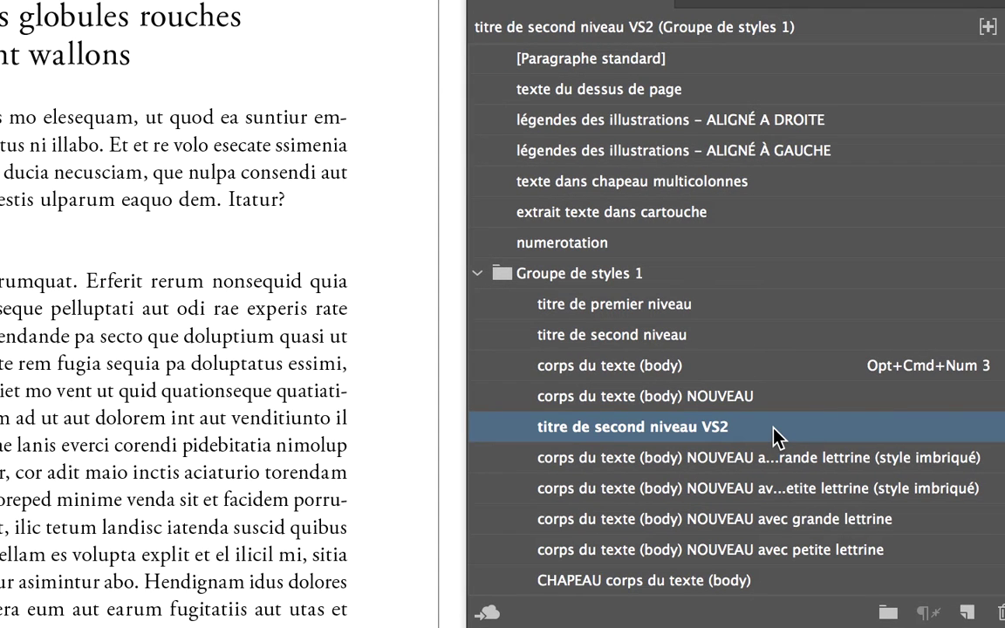
Duplicate 'titre de second niveau VS2' and name the copy 'titre de second niveau VS3'.
{"action": "right_click", "coordinate": [773, 436]}
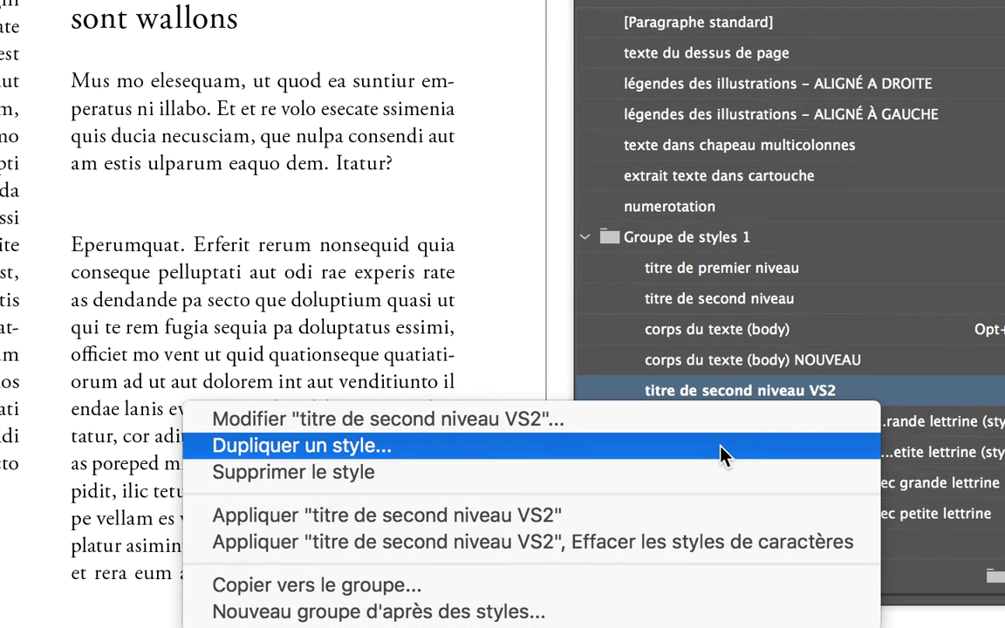
{"action": "left_click", "coordinate": [722, 454]}
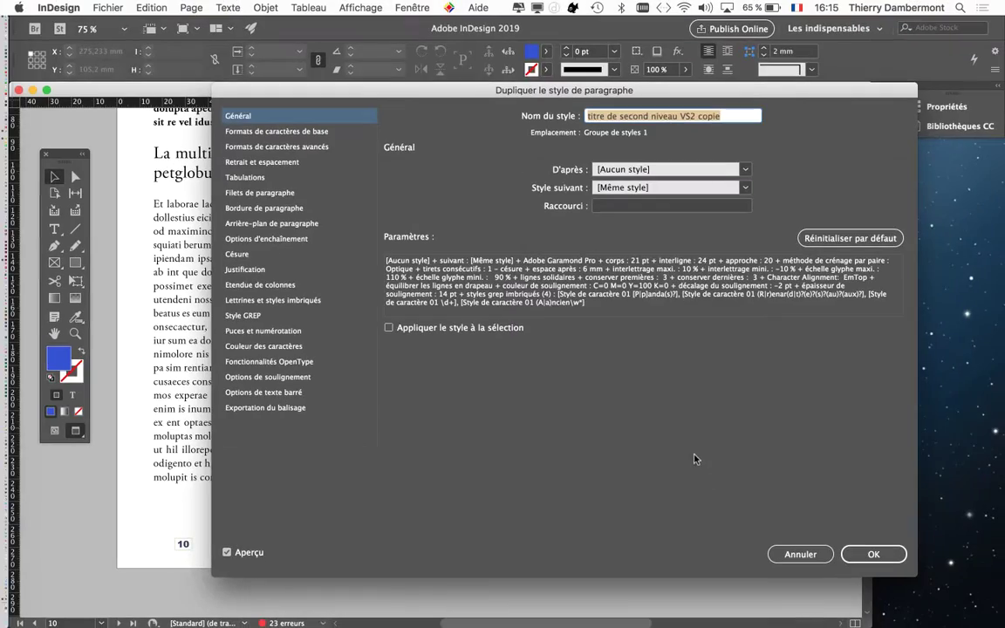
{"action": "left_click_drag", "start_coordinate": [672, 96], "coordinate": [662, 260]}
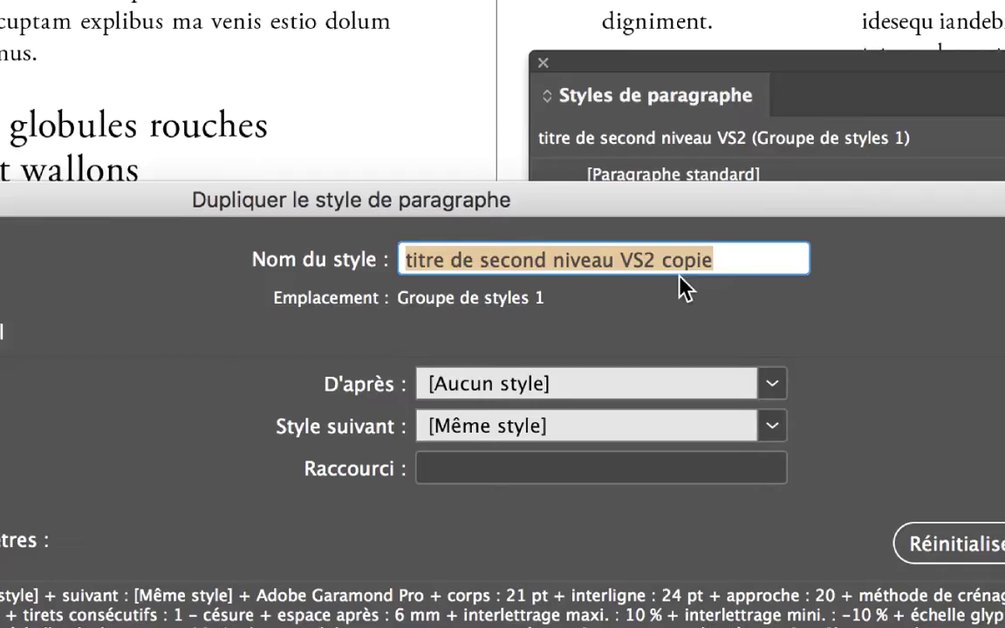
{"action": "left_click", "coordinate": [682, 279]}
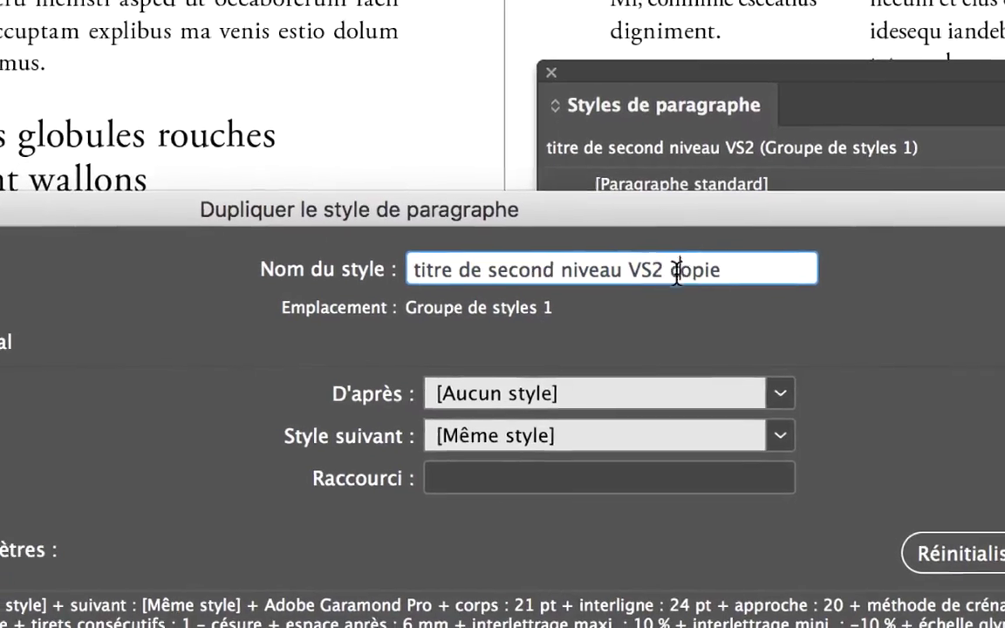
{"action": "left_click_drag", "start_coordinate": [656, 271], "coordinate": [696, 288]}
{"action": "type", "text": "3"}
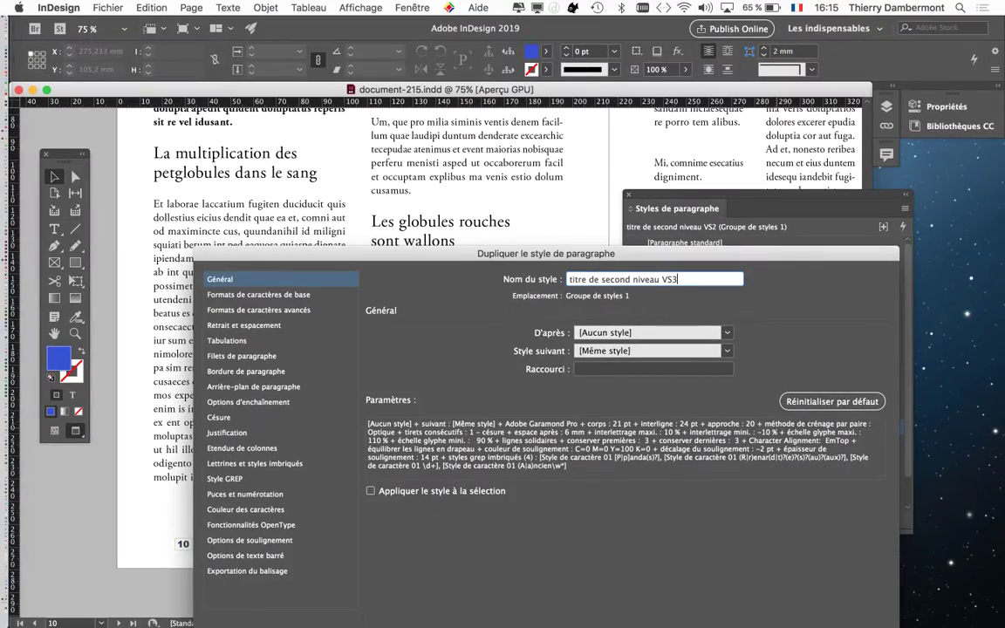
{"action": "key", "text": "Return"}
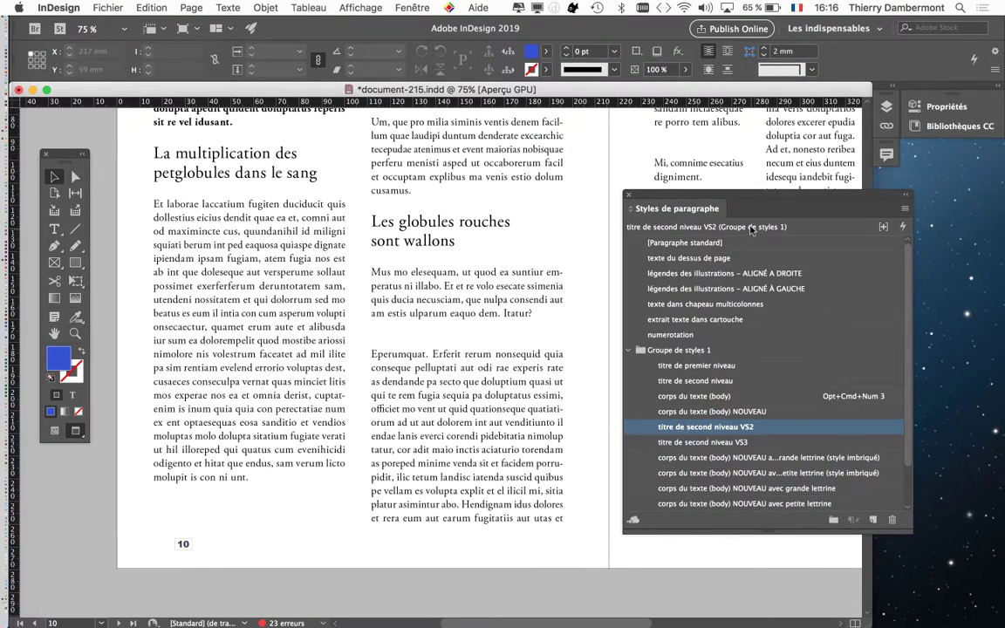
Move the styles panel up and right, and select the left text frame on page 10.
{"action": "left_click_drag", "start_coordinate": [735, 197], "coordinate": [772, 138]}
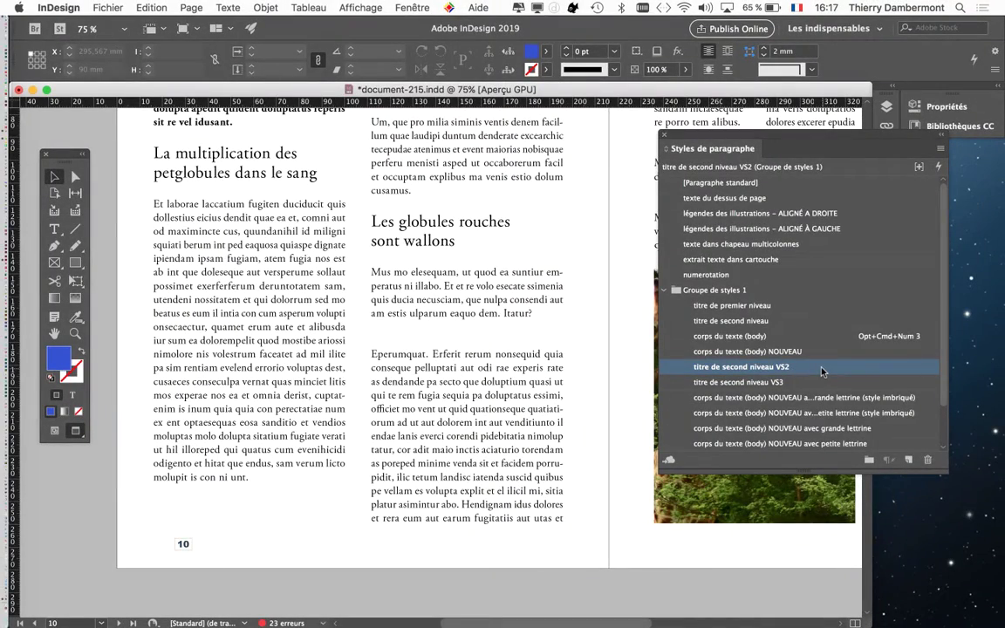
{"action": "left_click", "coordinate": [210, 232]}
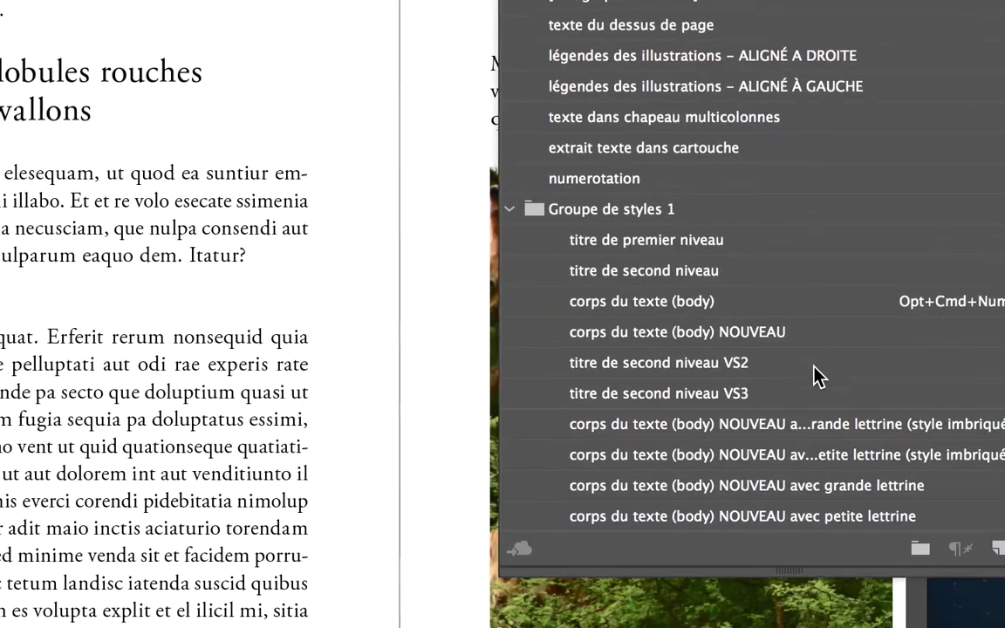
{"action": "left_click", "coordinate": [810, 367]}
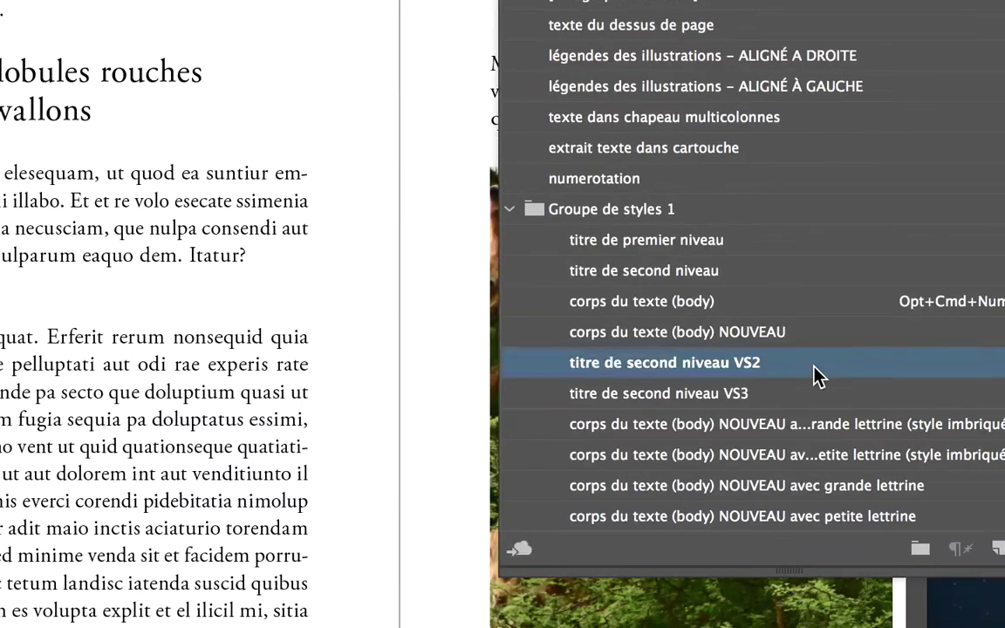
{"action": "double_click", "coordinate": [813, 366]}
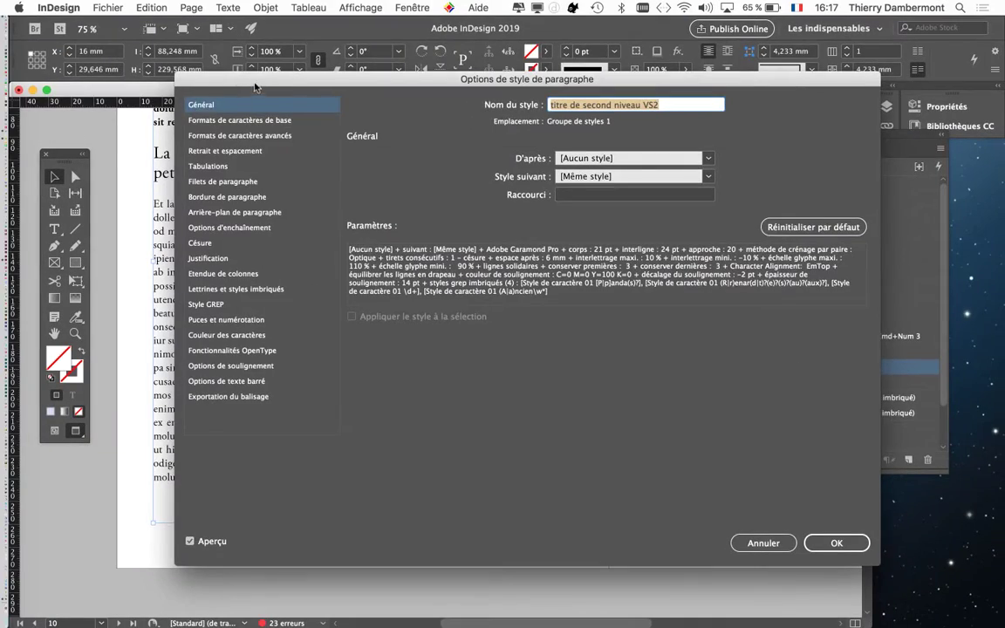
{"action": "left_click_drag", "start_coordinate": [256, 88], "coordinate": [647, 102]}
{"action": "left_click", "coordinate": [582, 556]}
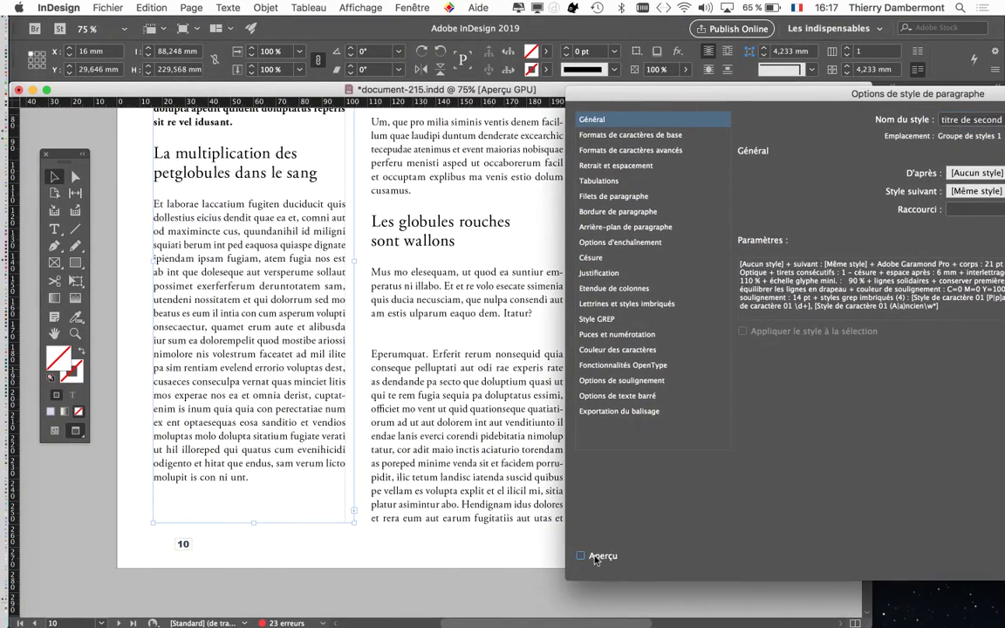
{"action": "left_click", "coordinate": [581, 556]}
{"action": "left_click_drag", "start_coordinate": [677, 96], "coordinate": [410, 96]}
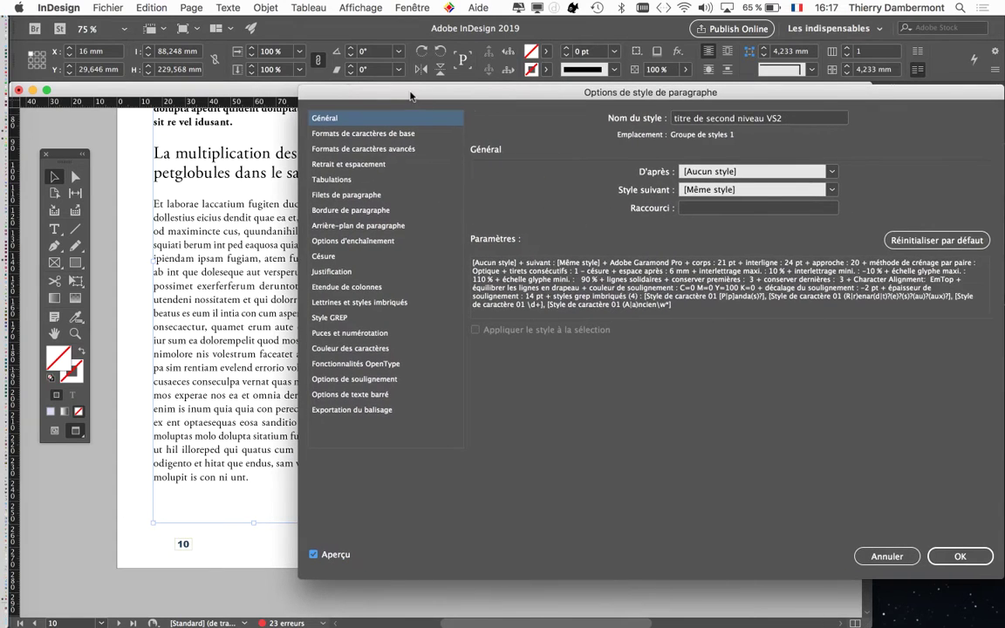
{"action": "left_click", "coordinate": [886, 556]}
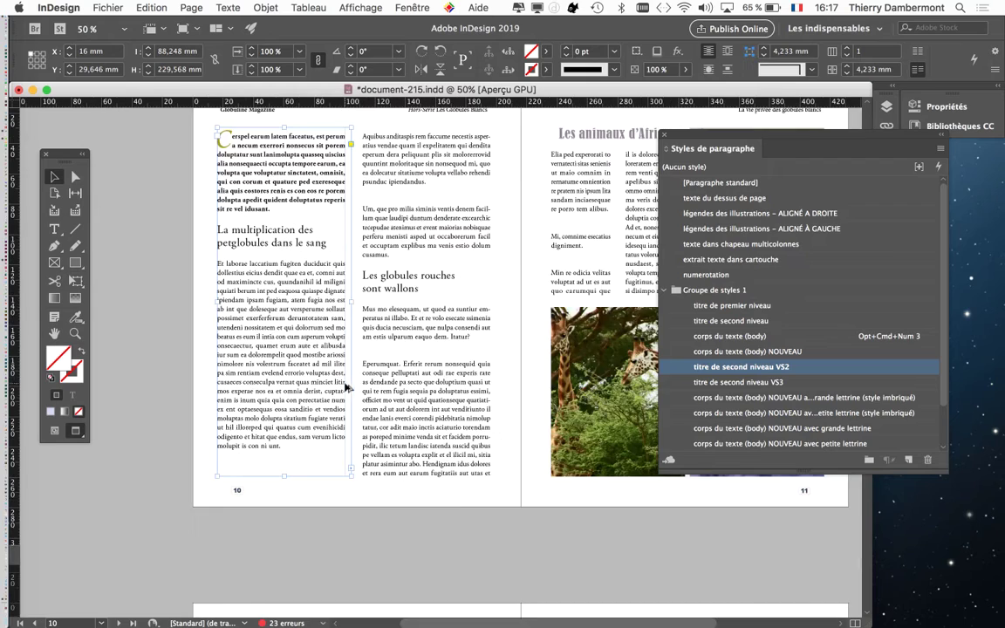
Undo the VS3 style duplication from the Edition menu.
{"action": "scroll", "coordinate": [316, 352], "scroll_direction": "down", "scroll_amount": 1}
{"action": "scroll", "coordinate": [323, 323], "scroll_direction": "up", "scroll_amount": 1}
{"action": "left_click", "coordinate": [139, 7]}
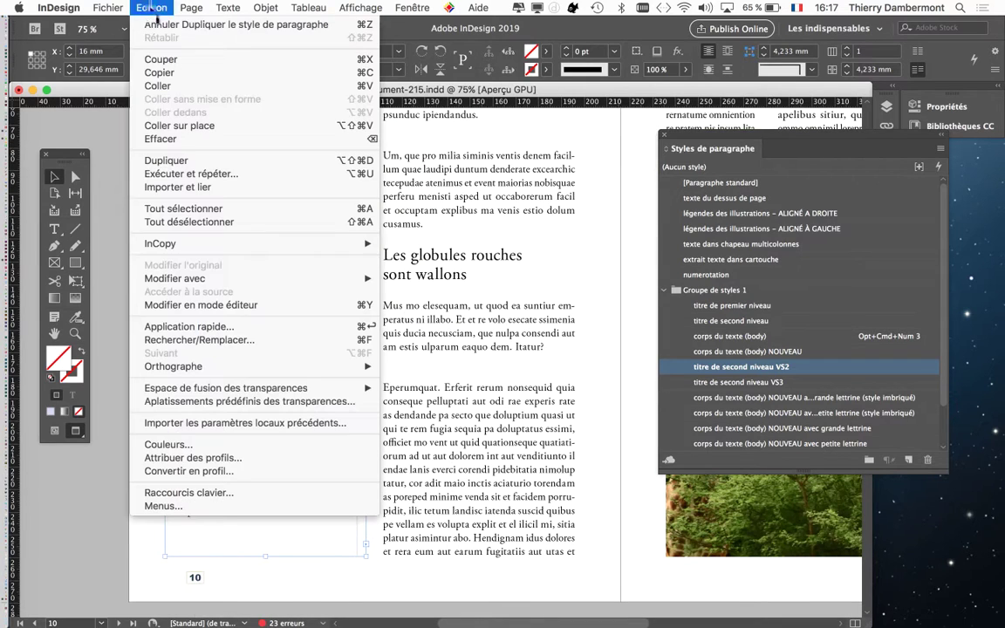
{"action": "left_click", "coordinate": [157, 24]}
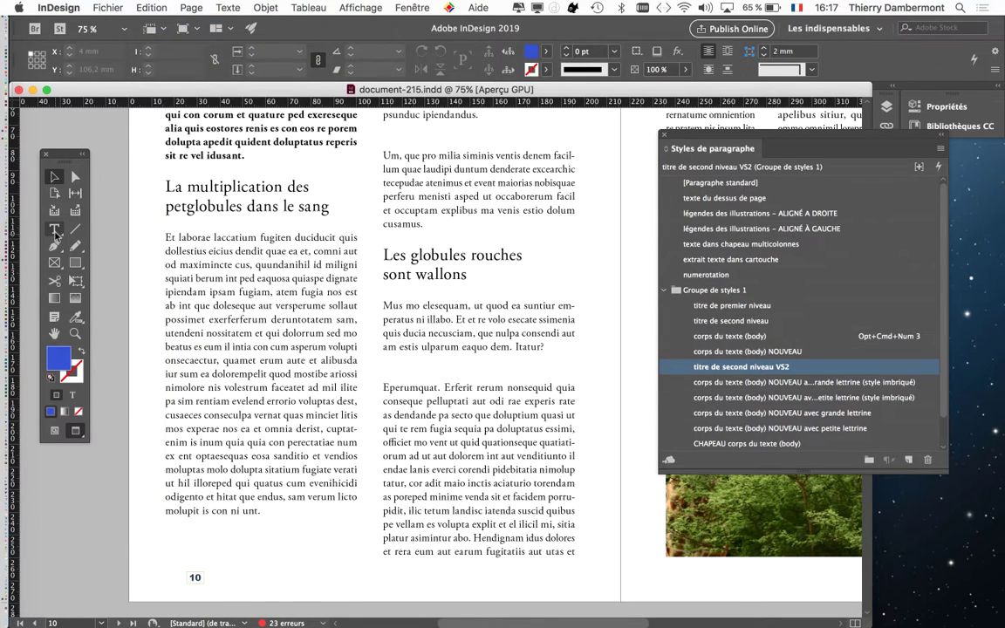
Click into the first heading, nudge the styles panel left, and deselect everything.
{"action": "left_click", "coordinate": [296, 188]}
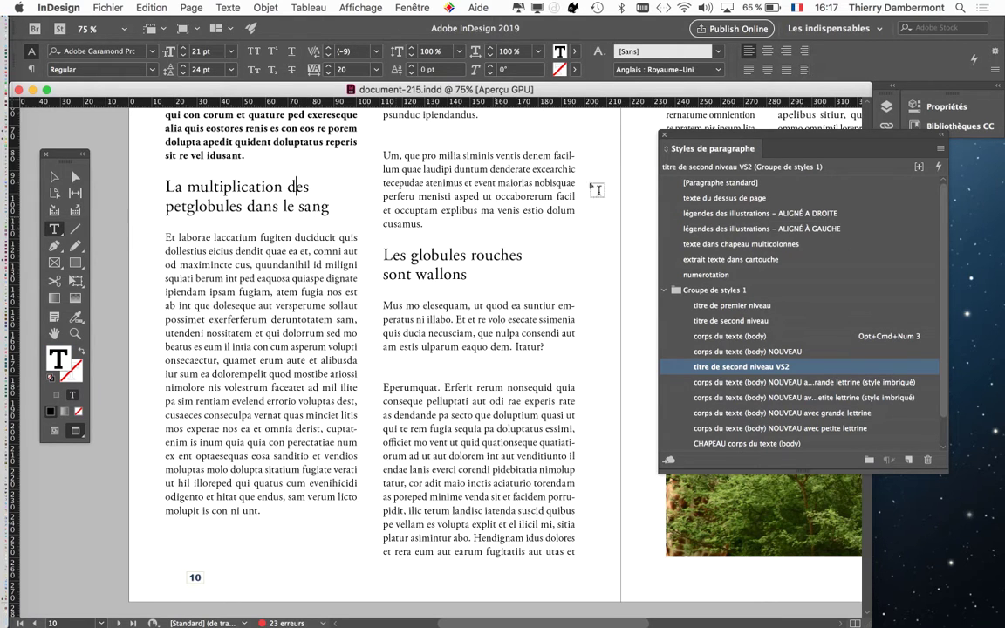
{"action": "left_click_drag", "start_coordinate": [698, 148], "coordinate": [675, 149]}
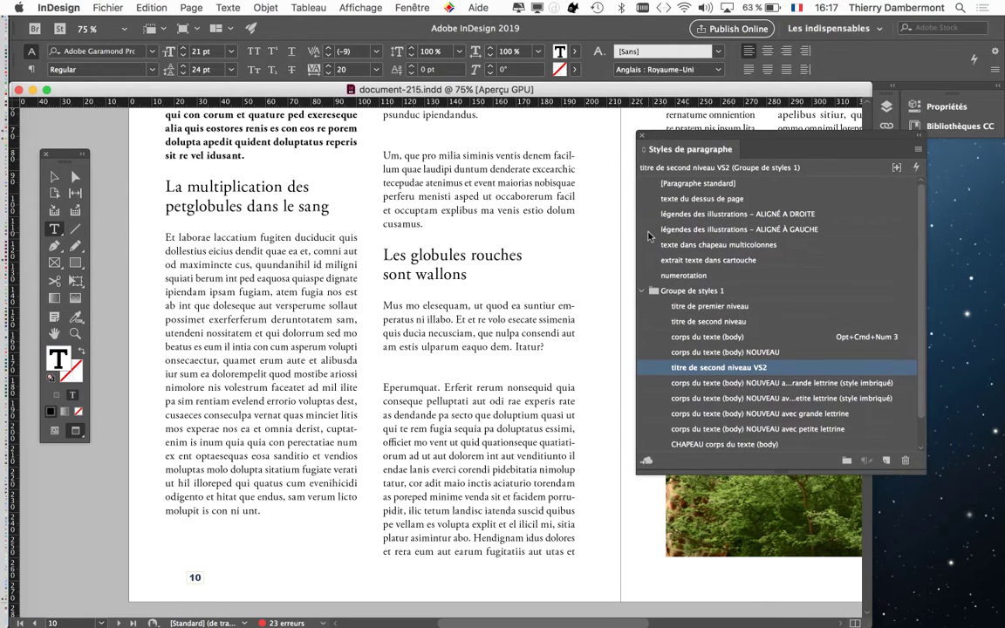
{"action": "left_click", "coordinate": [54, 176]}
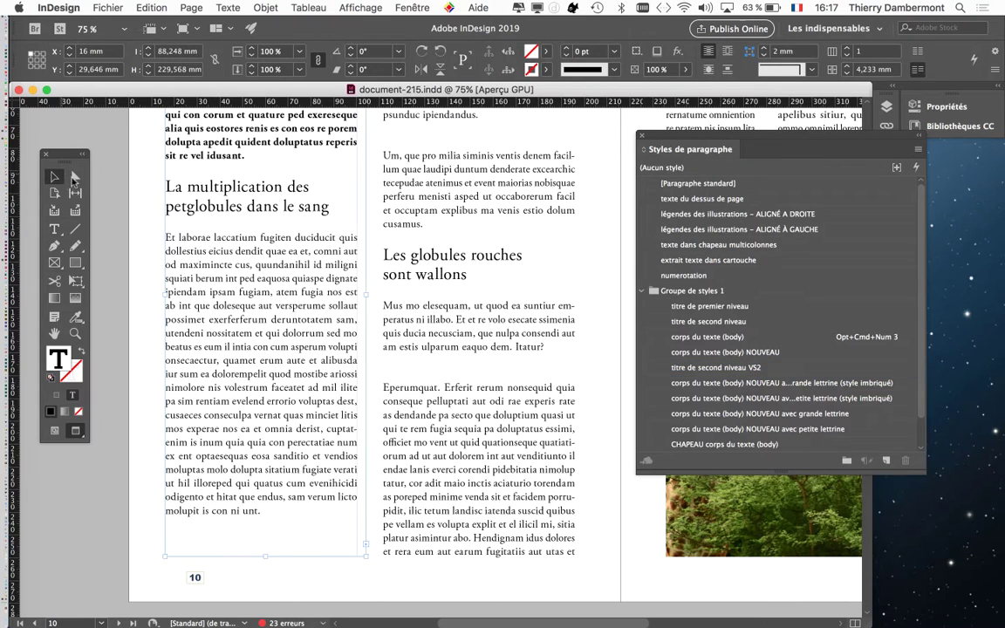
{"action": "left_click", "coordinate": [111, 207]}
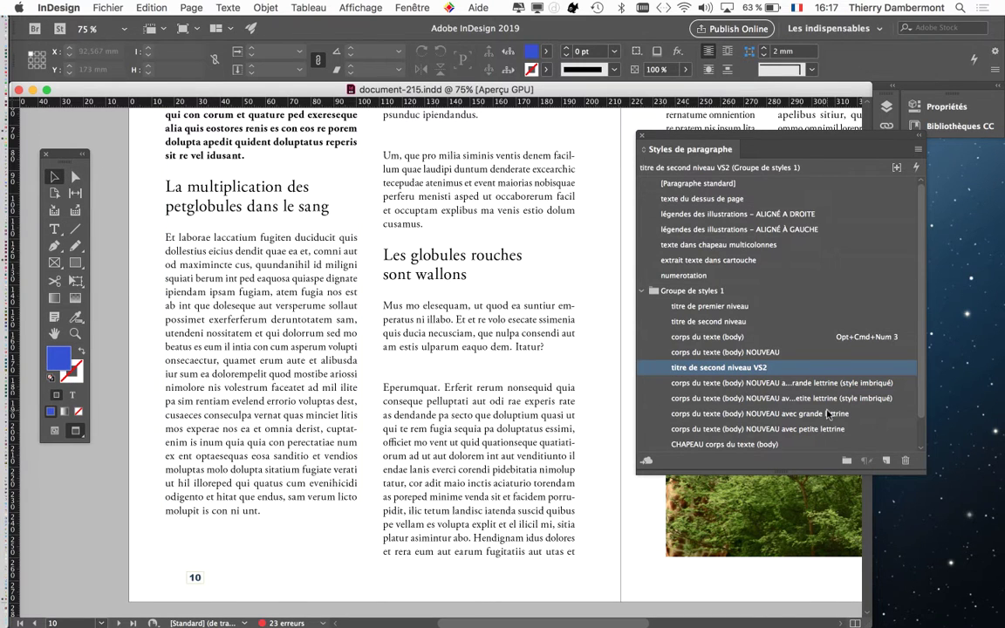
Duplicate the VS2 style again to recreate 'titre de second niveau VS3'.
{"action": "right_click", "coordinate": [725, 367]}
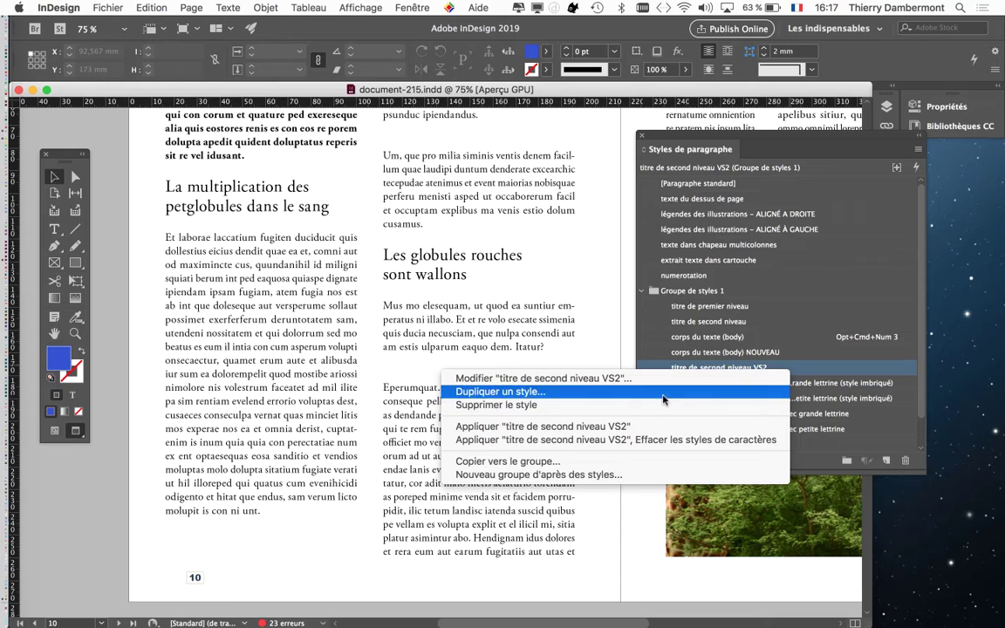
{"action": "left_click", "coordinate": [887, 379]}
{"action": "left_click", "coordinate": [880, 557]}
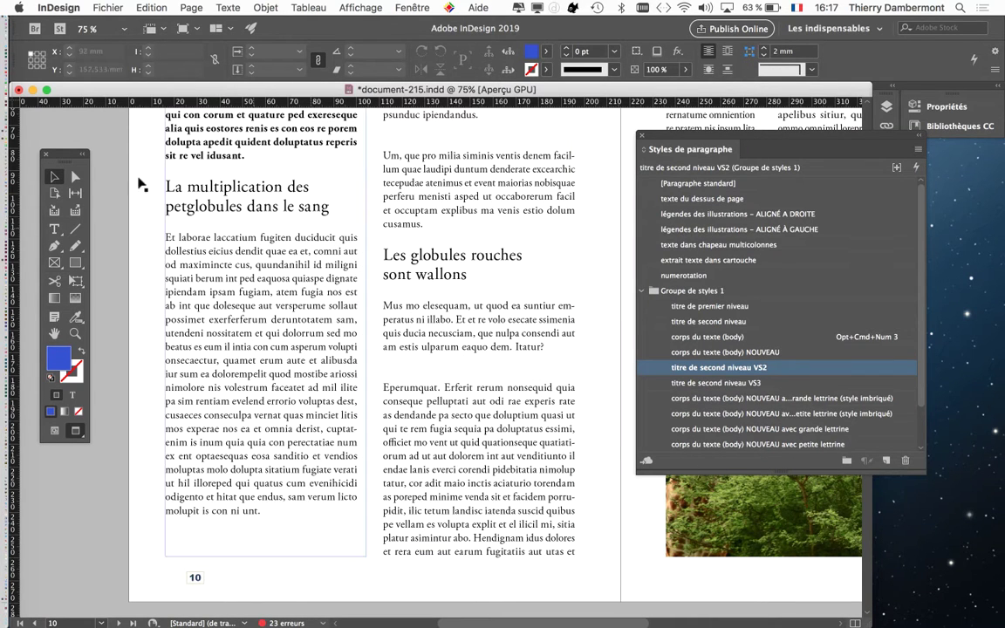
{"action": "left_click", "coordinate": [53, 230]}
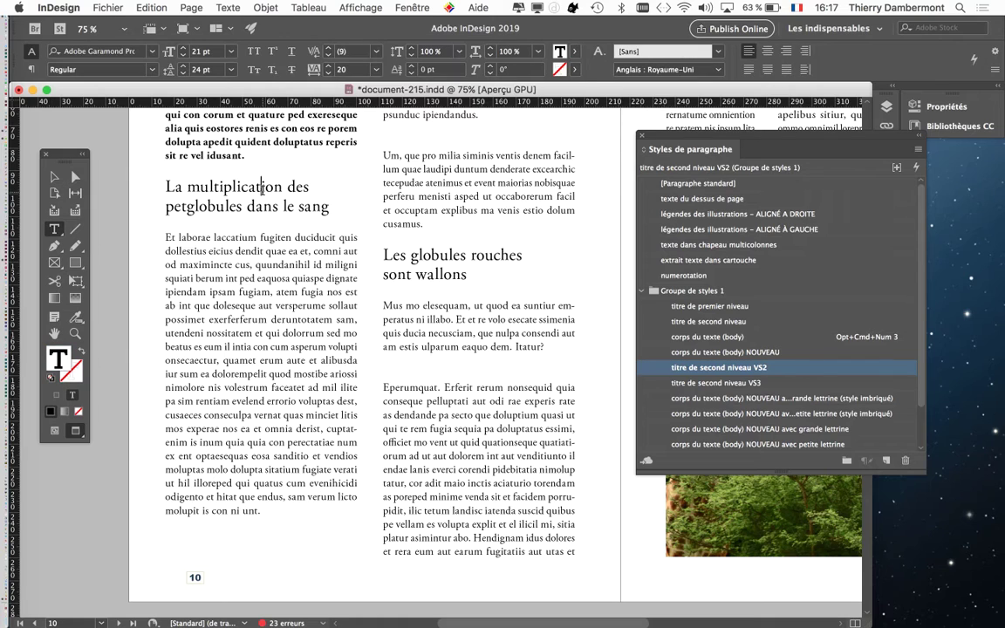
{"action": "left_click", "coordinate": [54, 176]}
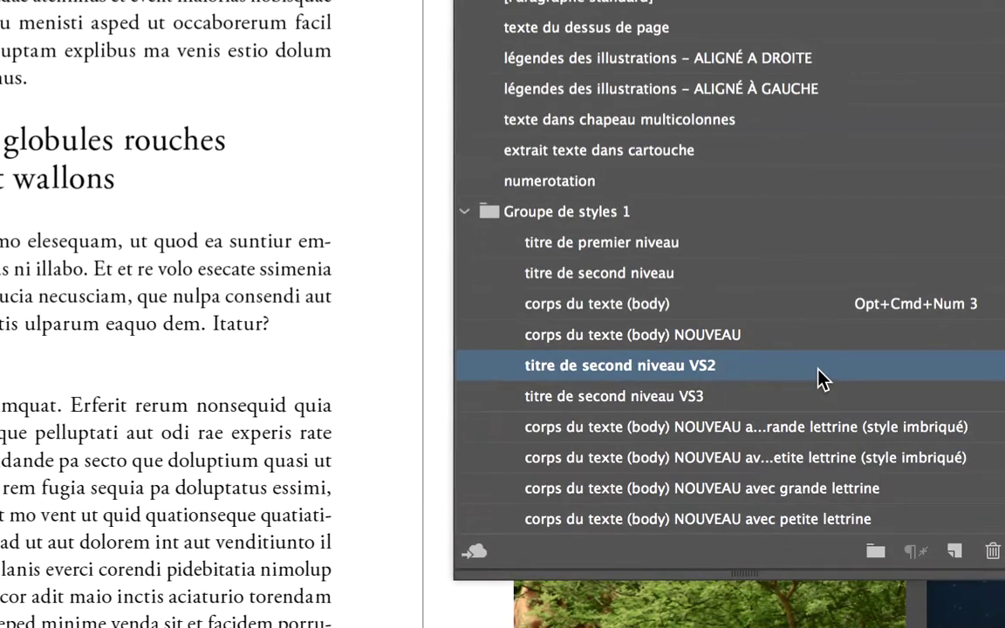
Set the VS2 style's font family to Arial Black under Formats de caractères de base.
{"action": "double_click", "coordinate": [820, 377]}
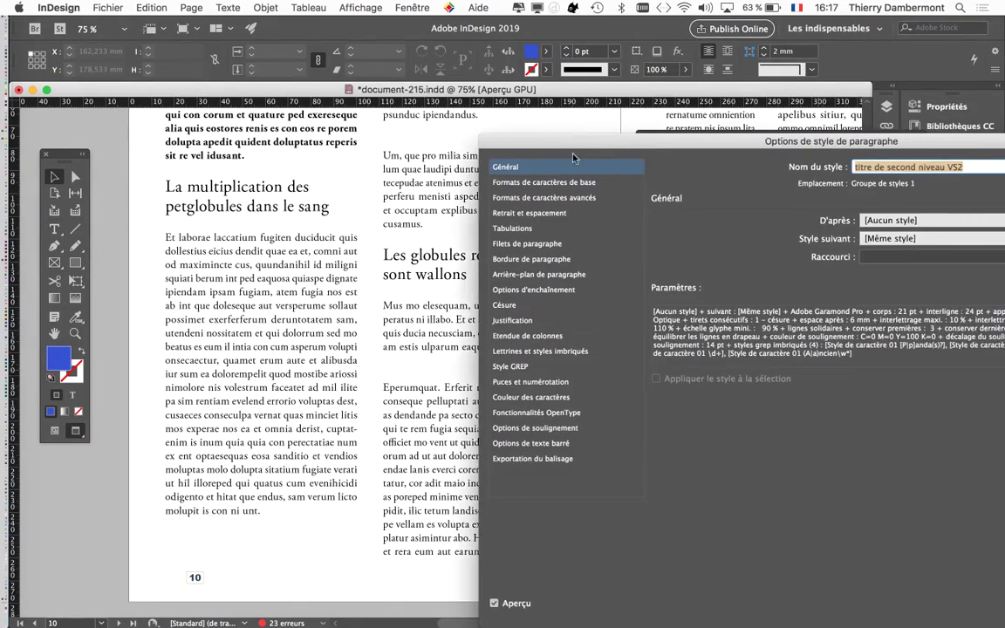
{"action": "mouse_move", "coordinate": [615, 136]}
{"action": "left_mouse_down"}
{"action": "mouse_move", "coordinate": [681, 146]}
{"action": "mouse_move", "coordinate": [552, 92]}
{"action": "left_mouse_up"}
{"action": "left_click", "coordinate": [648, 182]}
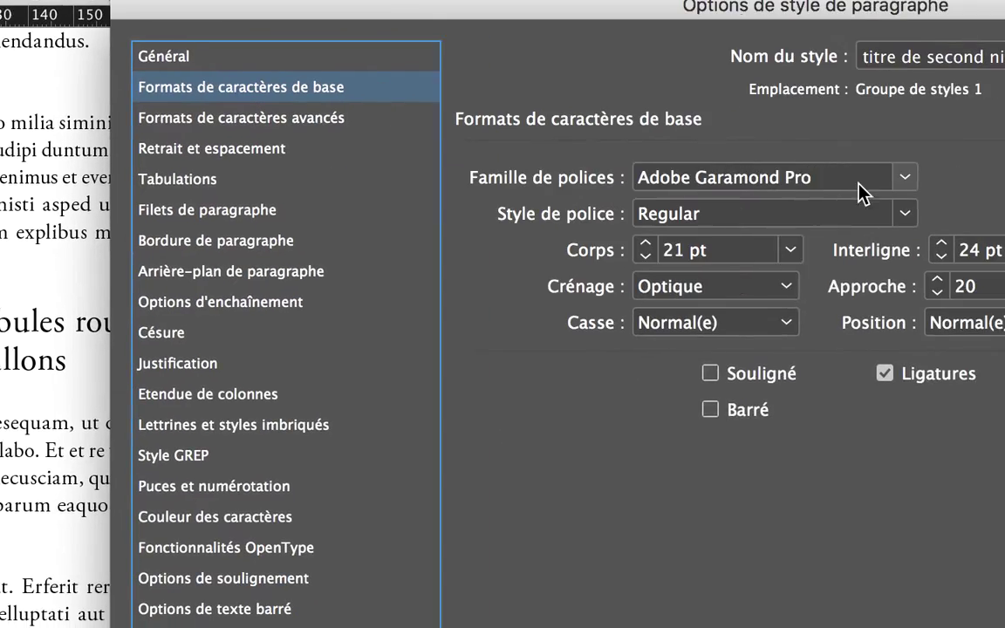
{"action": "left_click", "coordinate": [858, 183]}
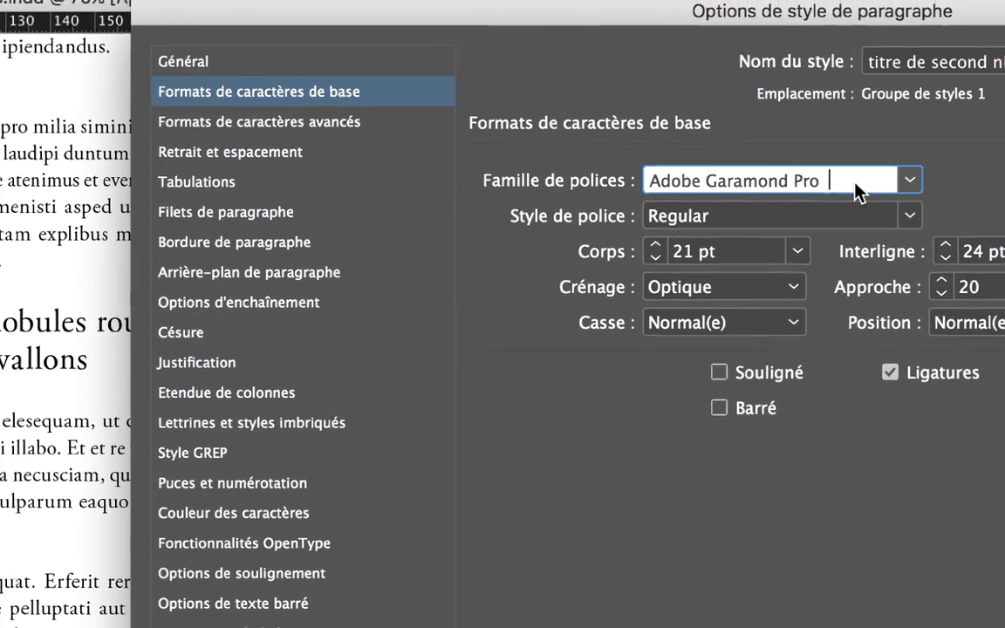
{"action": "key", "text": "Down"}
{"action": "key", "text": "Down"}
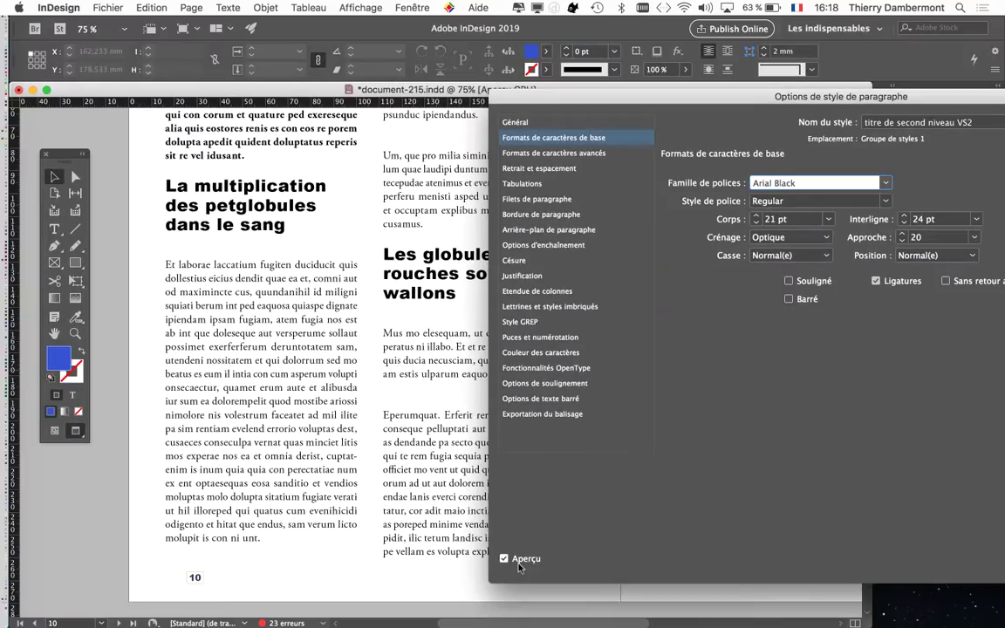
{"action": "mouse_move", "coordinate": [542, 106]}
{"action": "left_mouse_down"}
{"action": "mouse_move", "coordinate": [712, 114]}
{"action": "mouse_move", "coordinate": [563, 54]}
{"action": "left_mouse_up"}
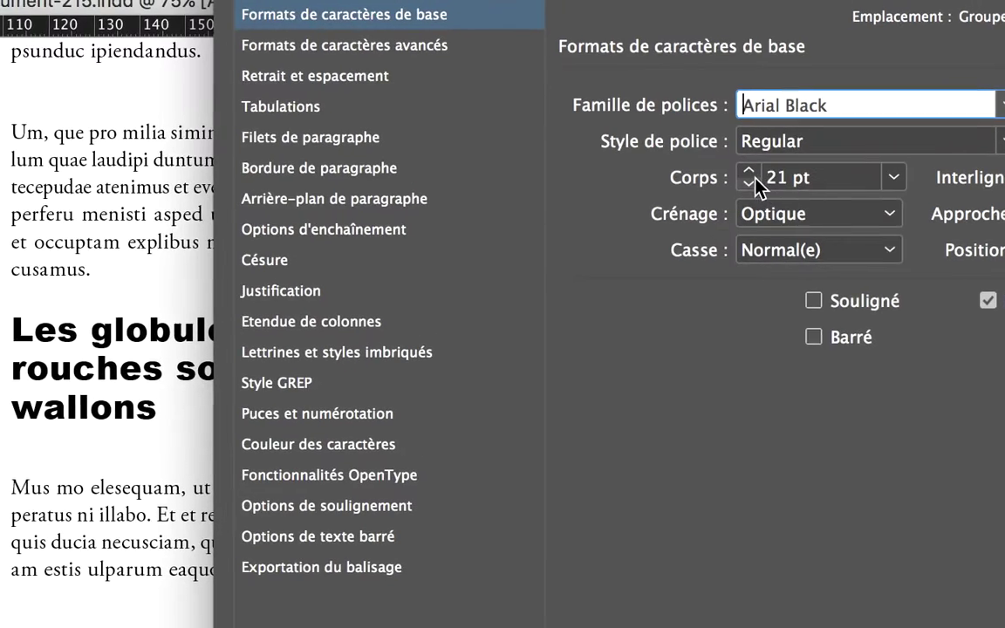
Reduce the VS2 style's size to 18 pt and its leading to 20 pt.
{"action": "left_click", "coordinate": [751, 181]}
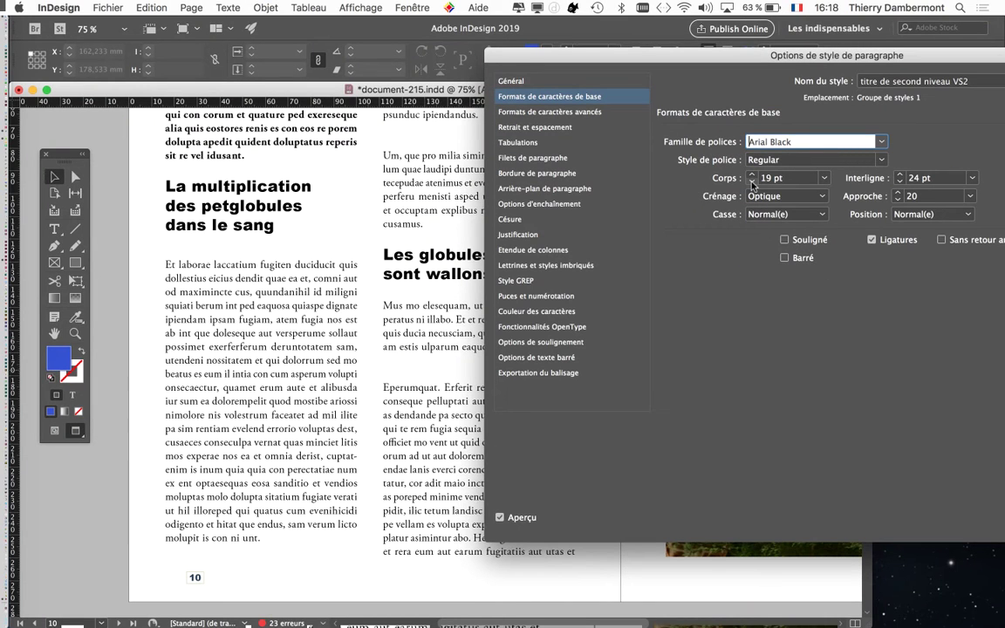
{"action": "left_click", "coordinate": [752, 181]}
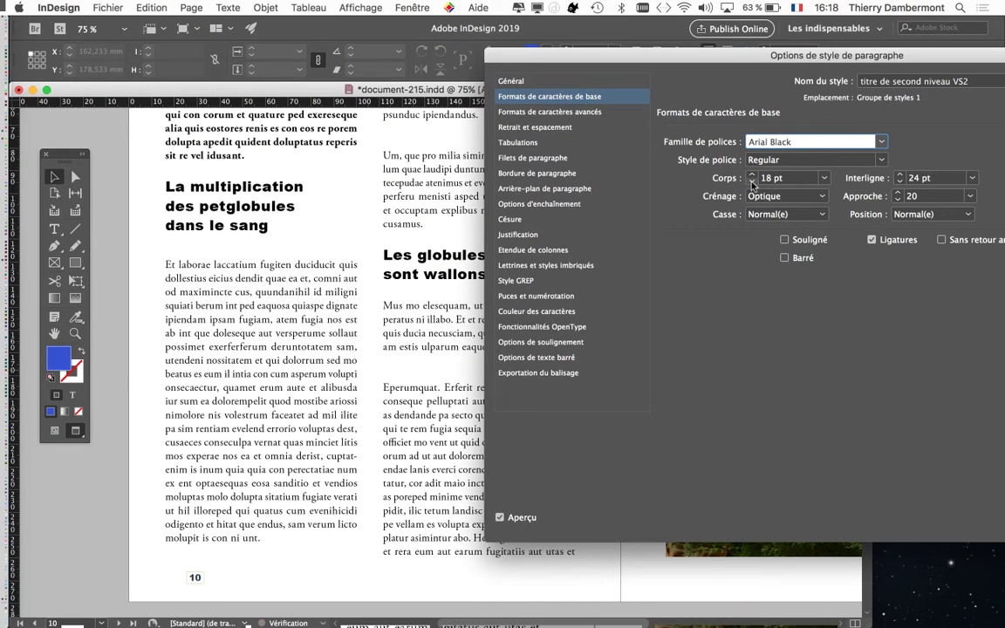
{"action": "left_click", "coordinate": [898, 181]}
{"action": "left_click", "coordinate": [898, 181]}
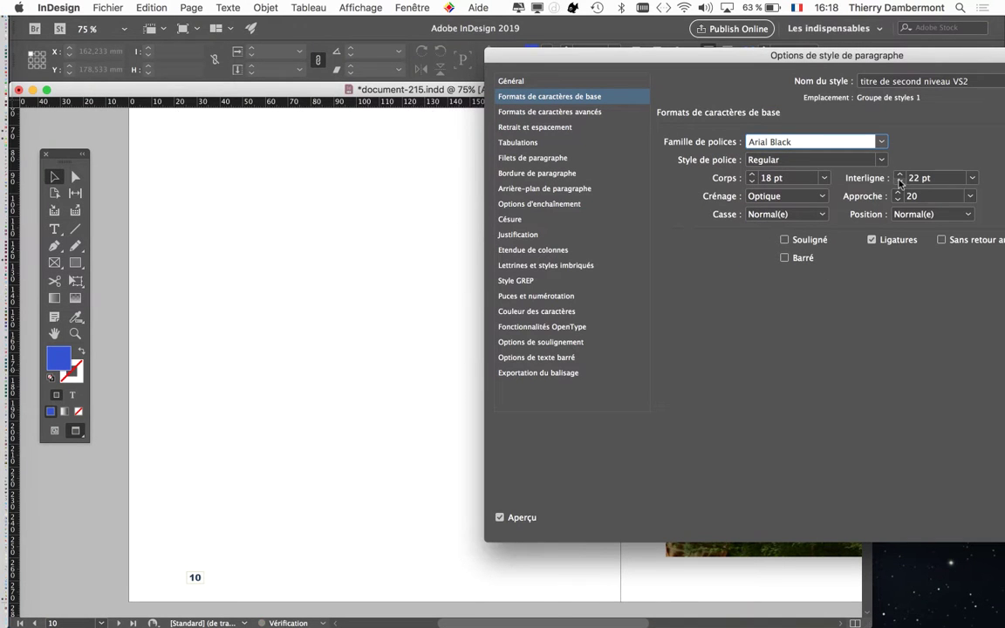
{"action": "left_click", "coordinate": [898, 181]}
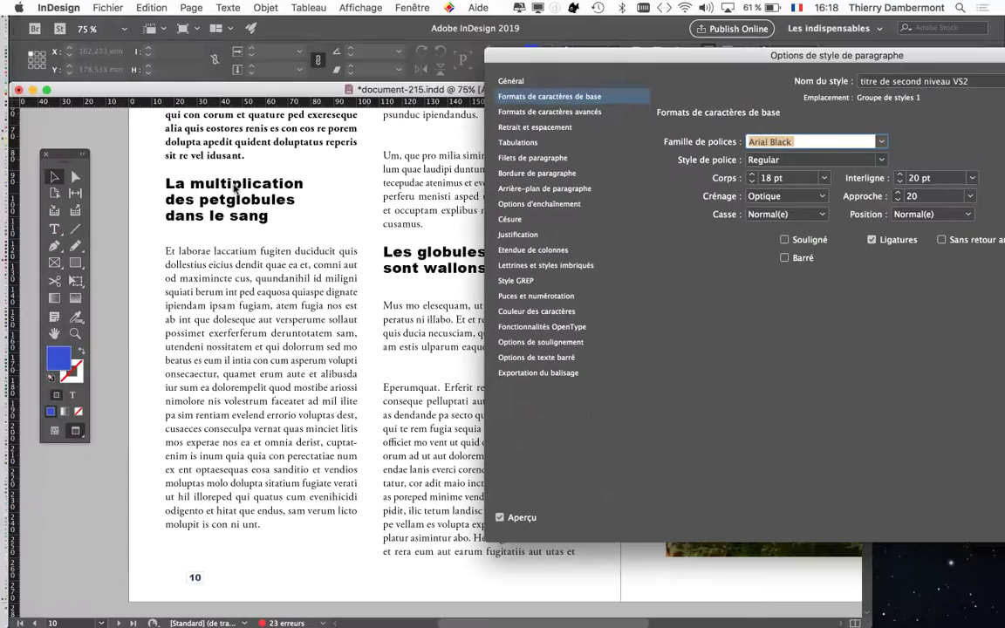
{"action": "left_click", "coordinate": [820, 198]}
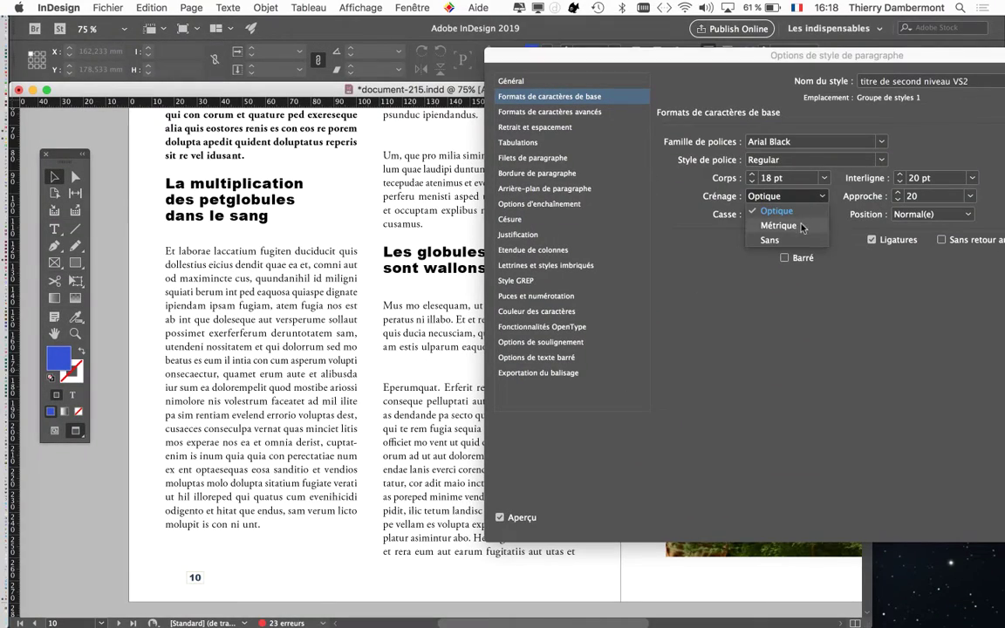
{"action": "left_click", "coordinate": [796, 227]}
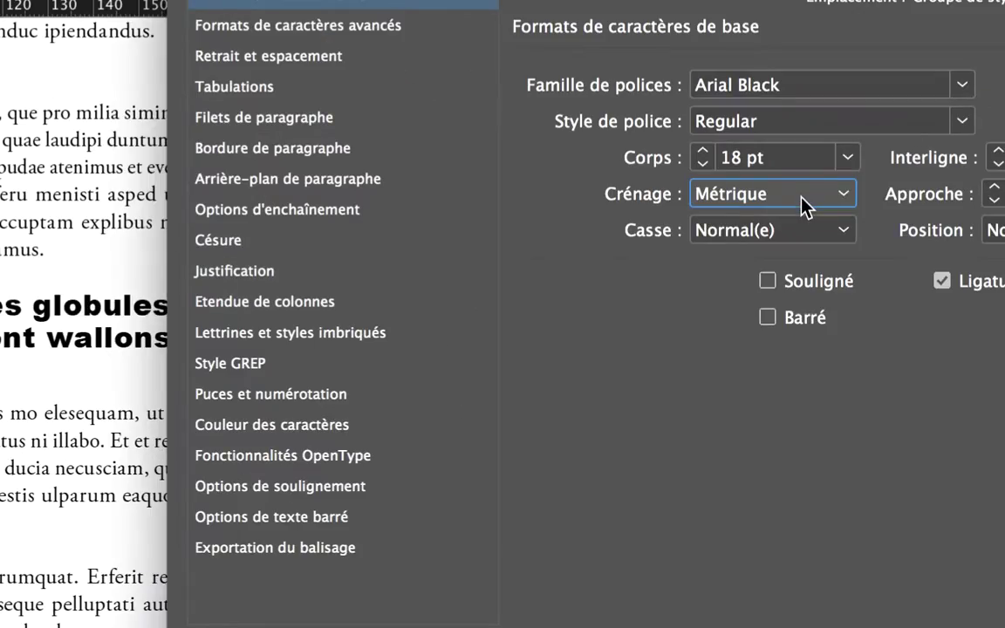
{"action": "left_click", "coordinate": [802, 199]}
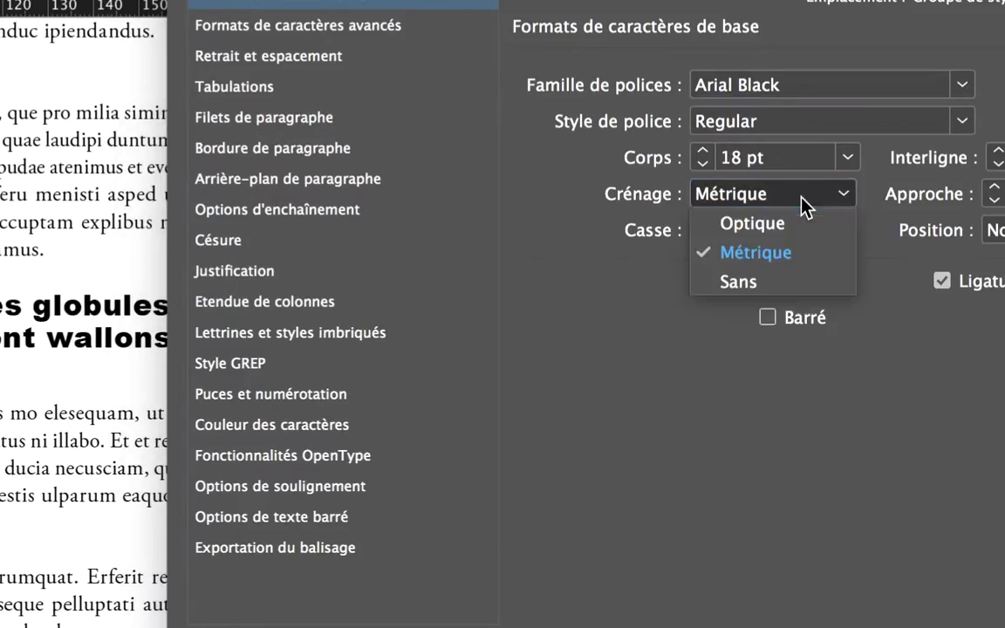
{"action": "left_click", "coordinate": [801, 209]}
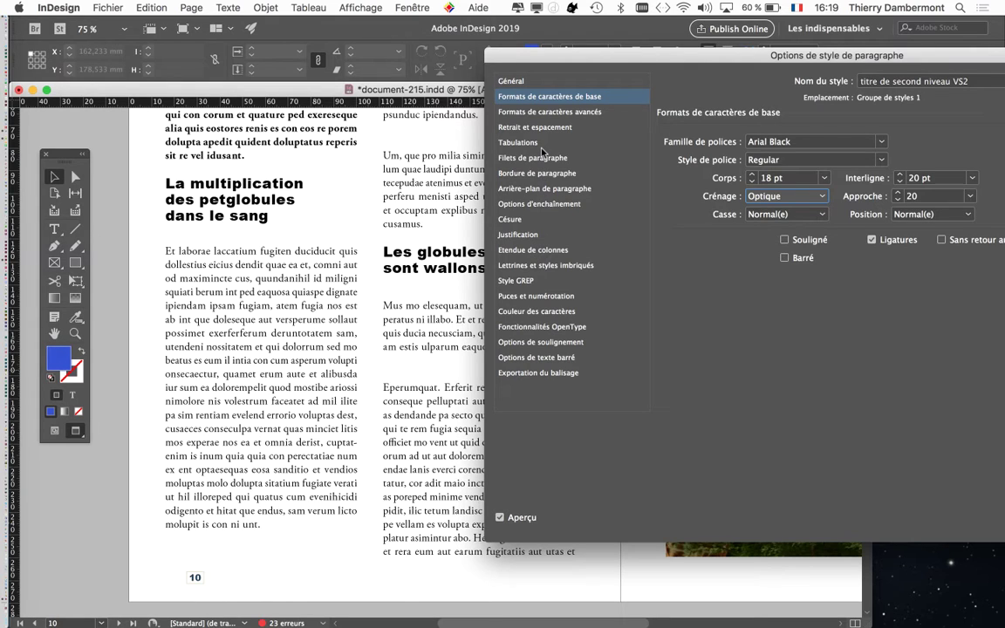
Set the VS2 style's black character colour tint to 60 %.
{"action": "left_click", "coordinate": [527, 312]}
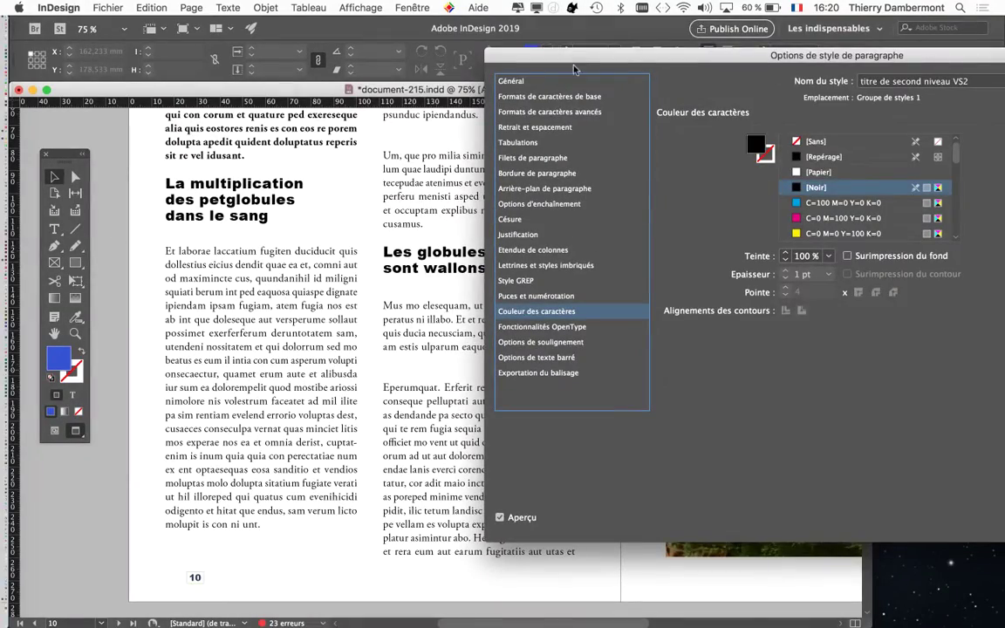
{"action": "mouse_move", "coordinate": [520, 59]}
{"action": "left_mouse_down"}
{"action": "mouse_move", "coordinate": [446, 38]}
{"action": "mouse_move", "coordinate": [514, 25]}
{"action": "left_mouse_up"}
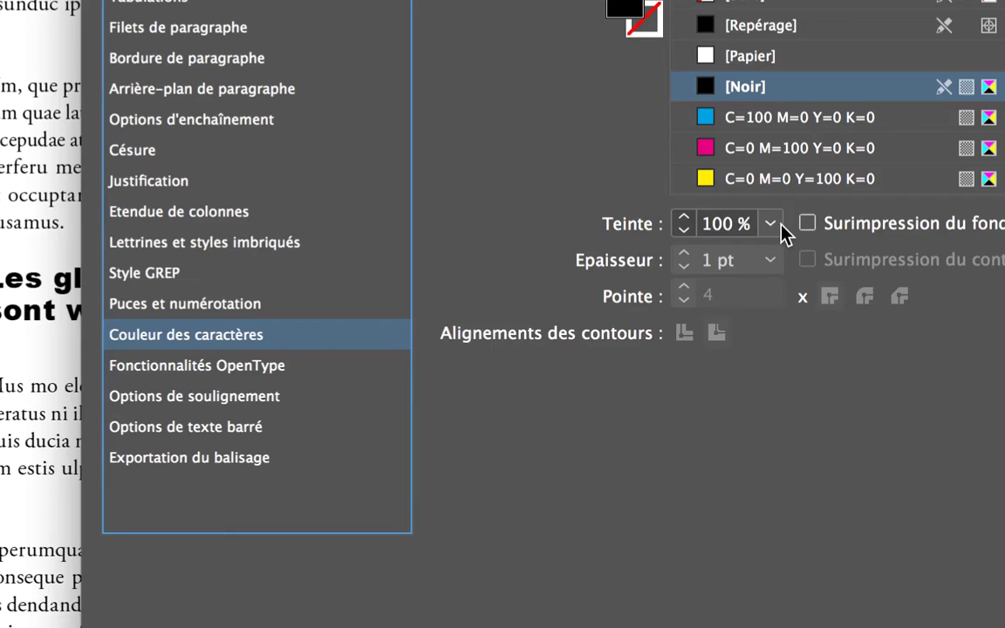
{"action": "left_click", "coordinate": [776, 226]}
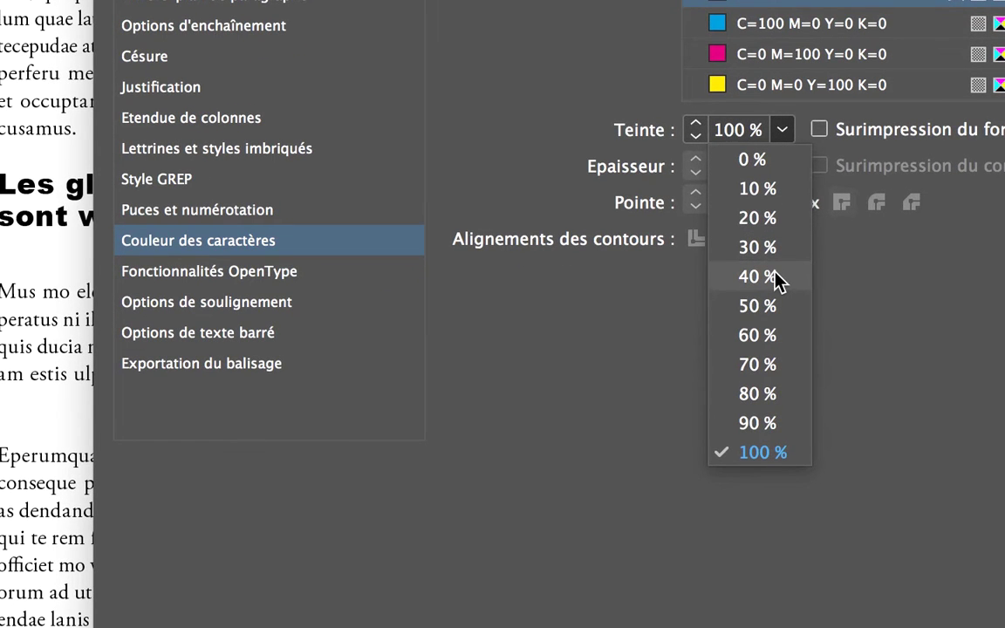
{"action": "left_click", "coordinate": [774, 277]}
{"action": "left_click", "coordinate": [776, 227]}
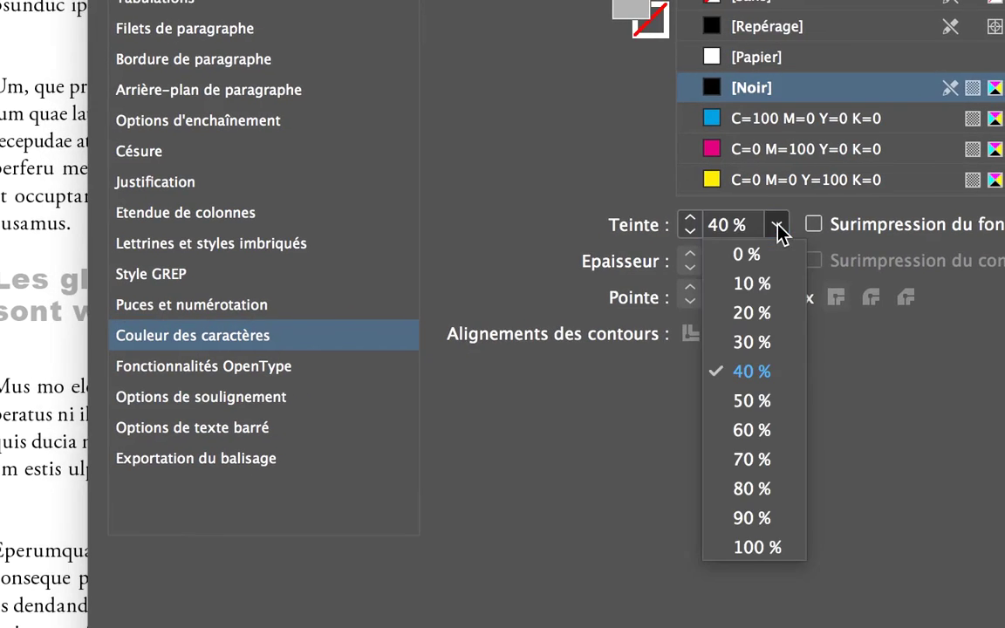
{"action": "left_click", "coordinate": [756, 430]}
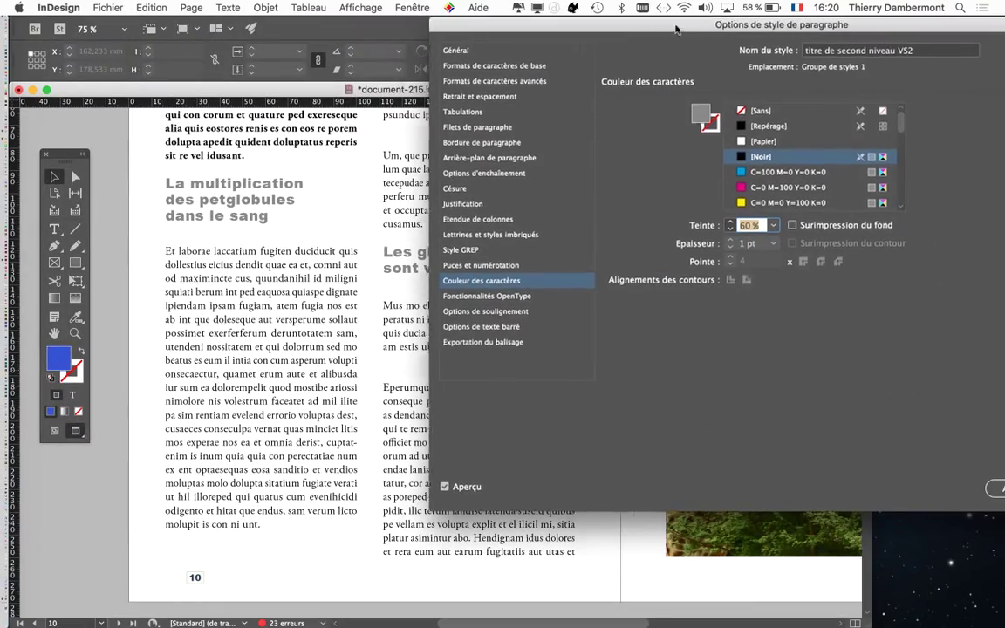
Confirm the VS2 Paragraph Style Options changes with OK.
{"action": "mouse_move", "coordinate": [692, 26]}
{"action": "left_mouse_down"}
{"action": "mouse_move", "coordinate": [438, 32]}
{"action": "mouse_move", "coordinate": [557, 50]}
{"action": "left_mouse_up"}
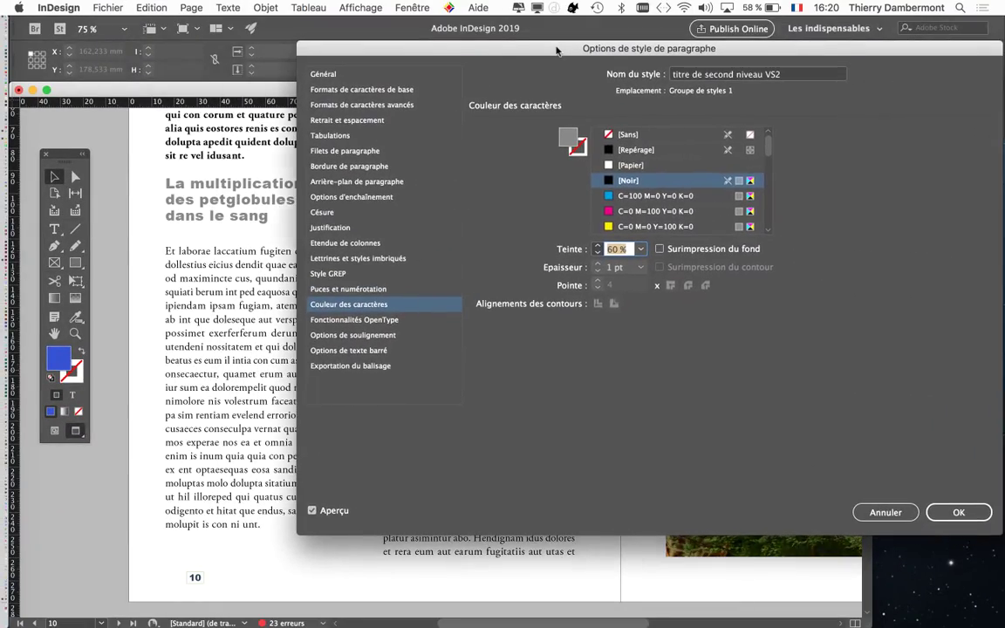
{"action": "left_click", "coordinate": [959, 513]}
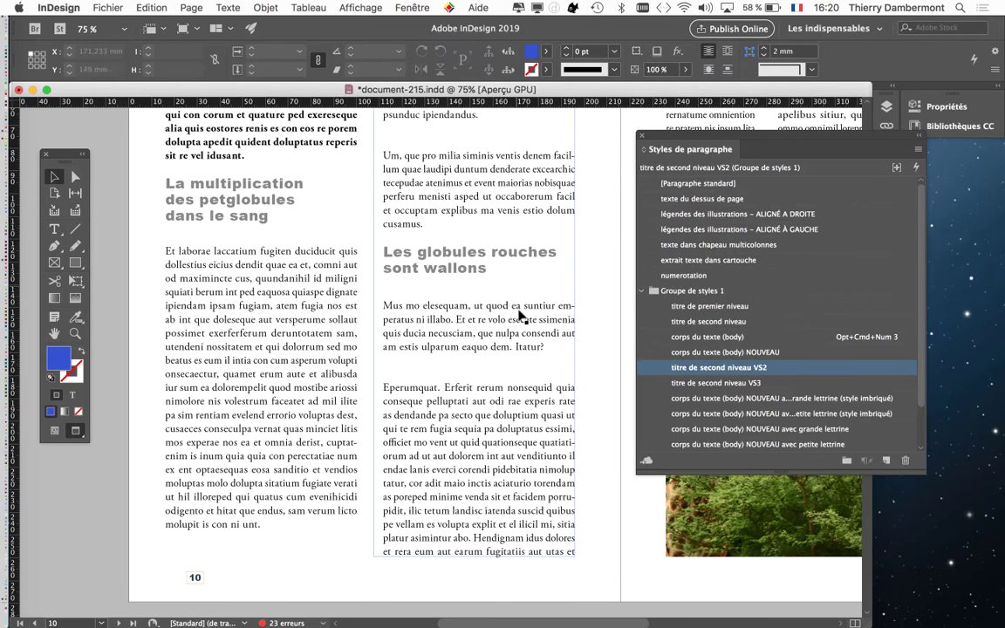